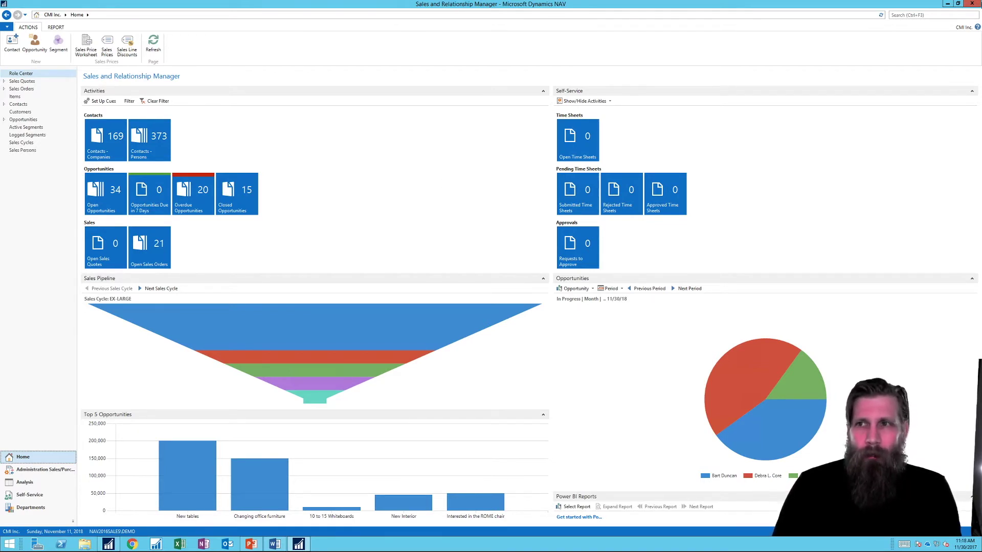
- Search for 'mailing' and open the Mailing Groups list under Sales & Marketing setup
{"action": "left_click", "coordinate": [900, 15]}
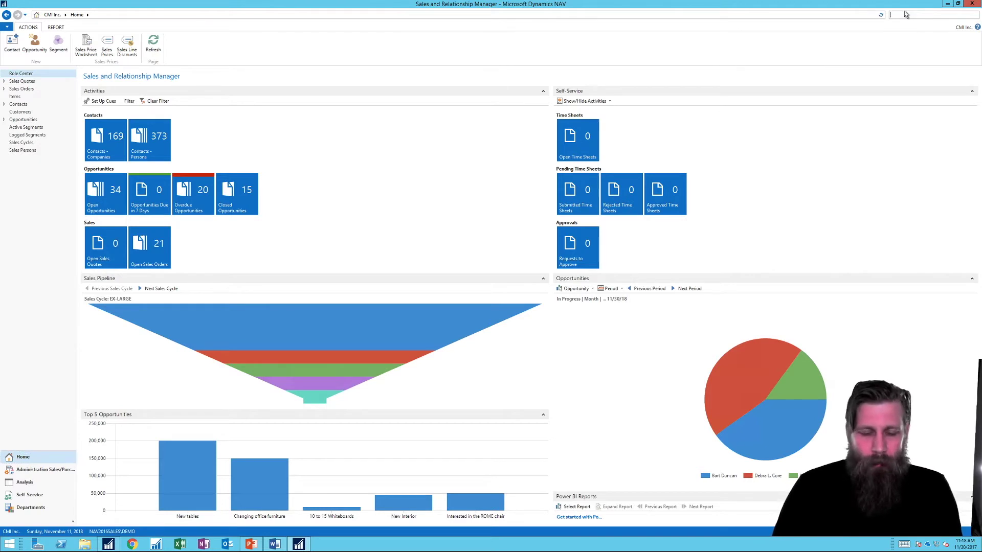
{"action": "type", "text": "mailing"}
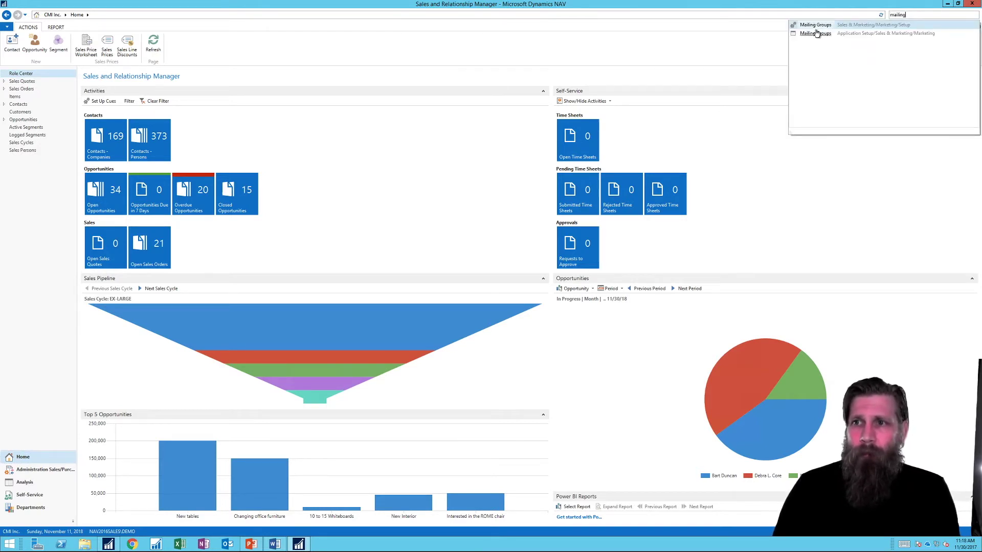
{"action": "left_click", "coordinate": [816, 34]}
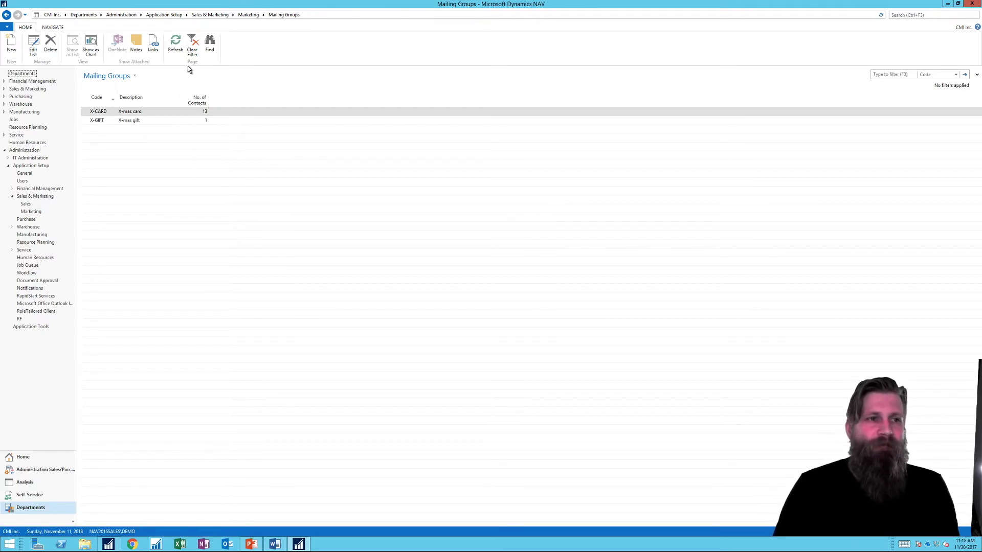
{"action": "left_click", "coordinate": [11, 44]}
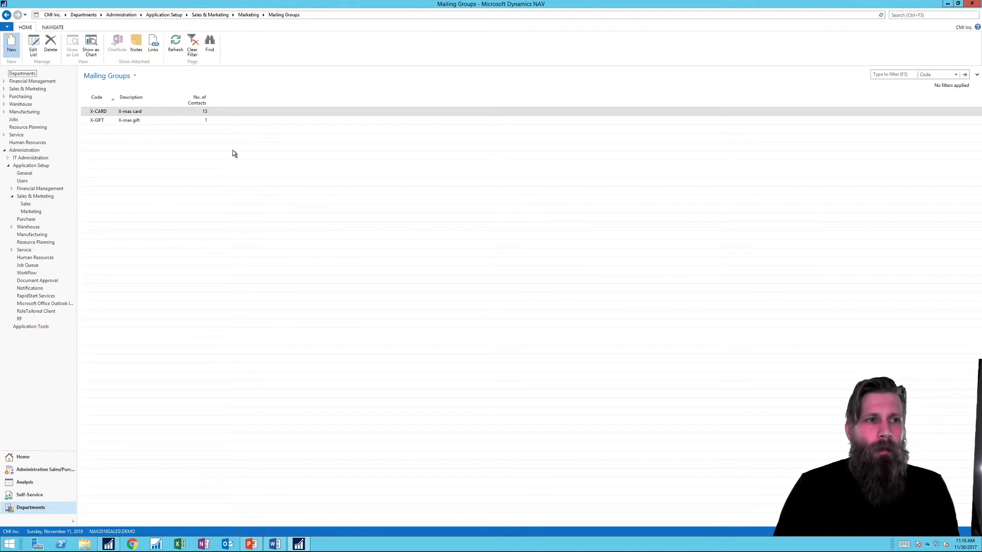
- Enter a new mailing group row with code HOLIDAY-G and description 'Holiday Gift'
{"action": "mouse_move", "coordinate": [79, 13]}
{"action": "left_mouse_down"}
{"action": "mouse_move", "coordinate": [288, 73]}
{"action": "mouse_move", "coordinate": [413, 79]}
{"action": "left_mouse_up"}
{"action": "type", "text": "holi"}
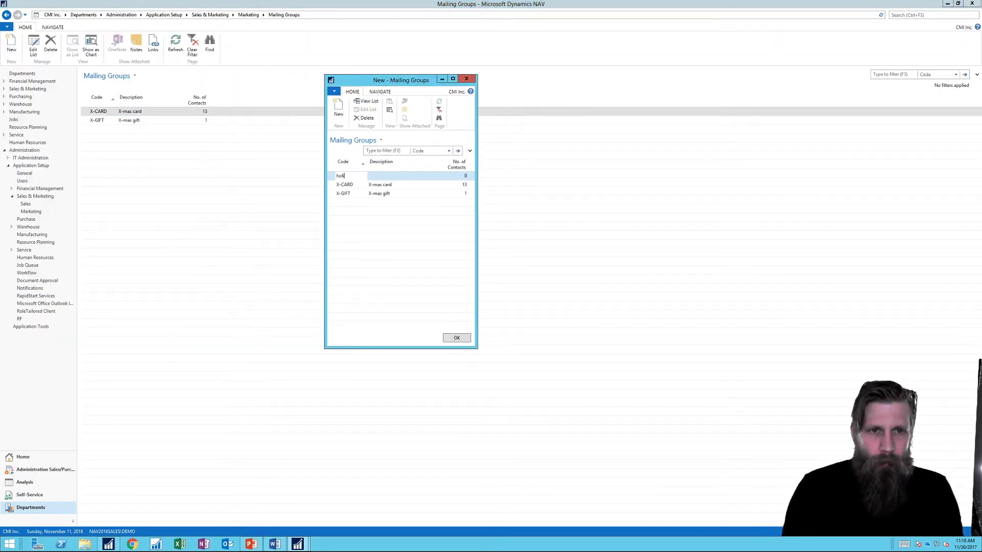
{"action": "type", "text": "day"}
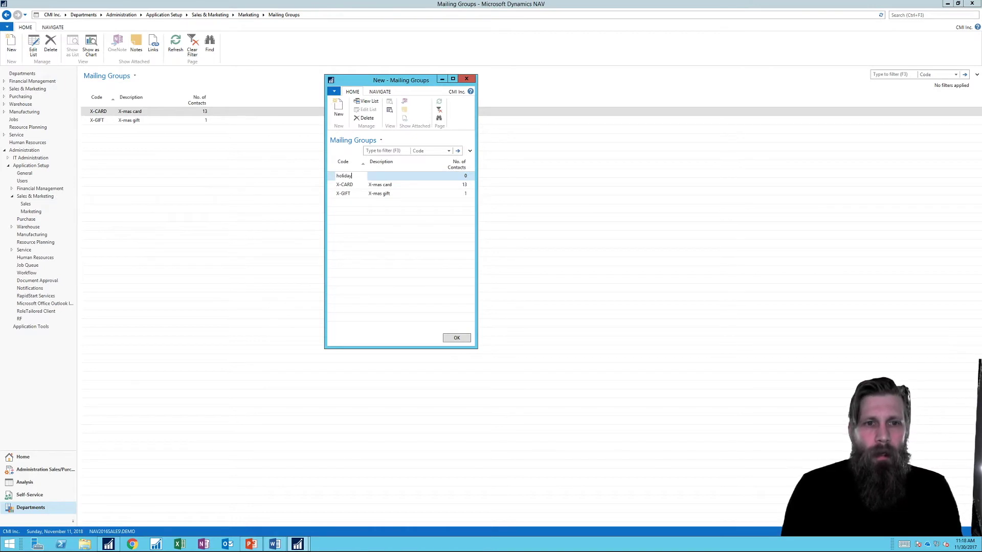
{"action": "type", "text": "-gi"}
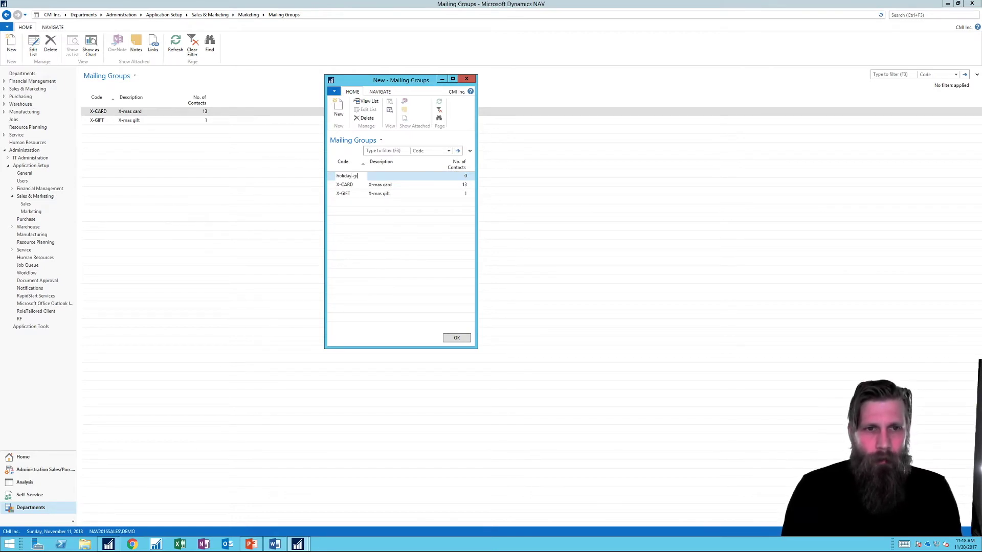
{"action": "key", "text": "BackSpace"}
{"action": "key", "text": "BackSpace"}
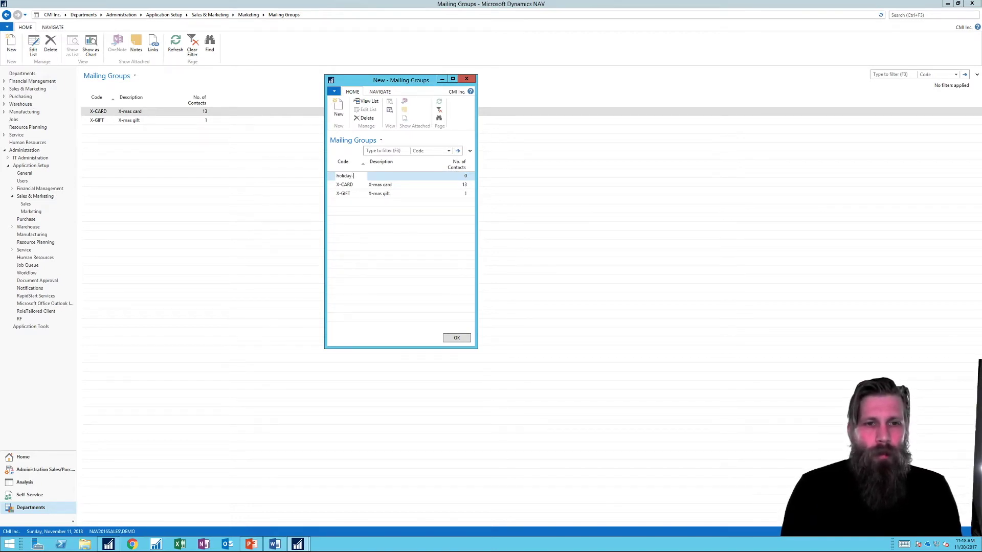
{"action": "type", "text": "g"}
{"action": "key", "text": "Tab"}
{"action": "type", "text": "Ho"}
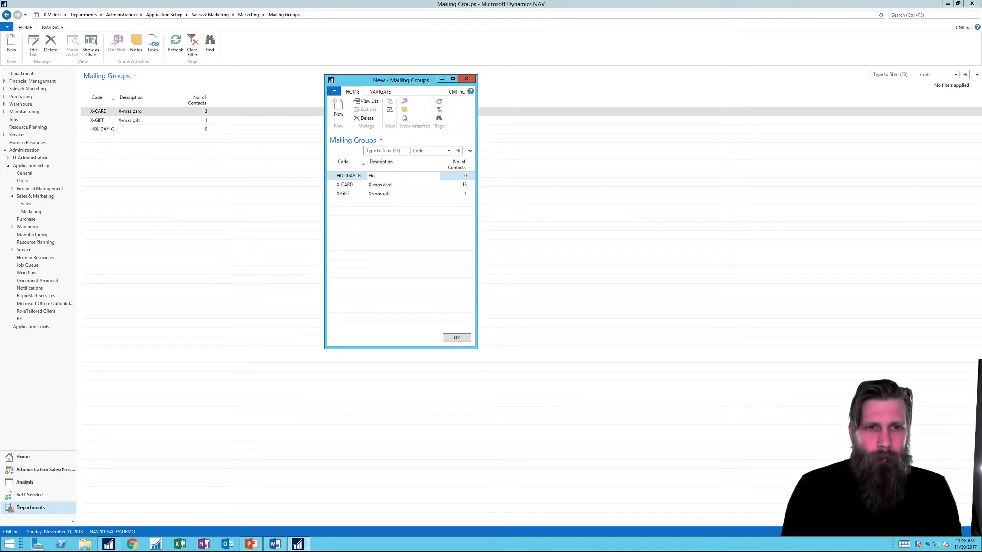
{"action": "type", "text": "day Gift"}
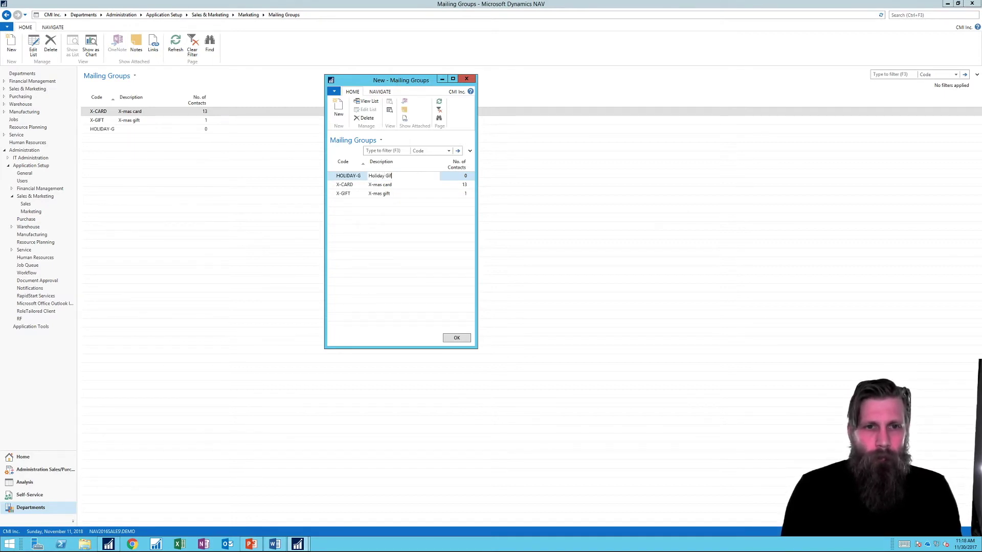
{"action": "key", "text": "Down"}
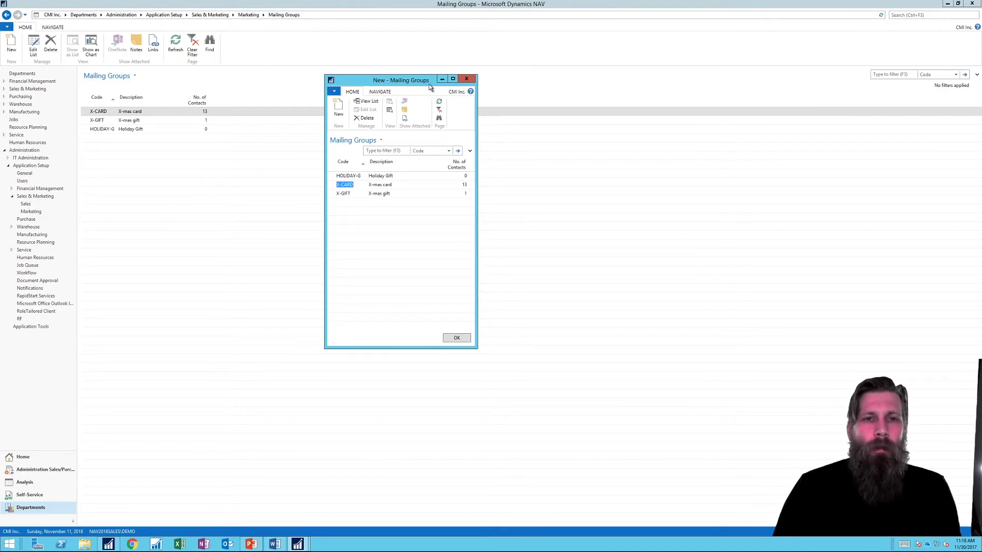
{"action": "left_click_drag", "start_coordinate": [412, 81], "coordinate": [457, 121]}
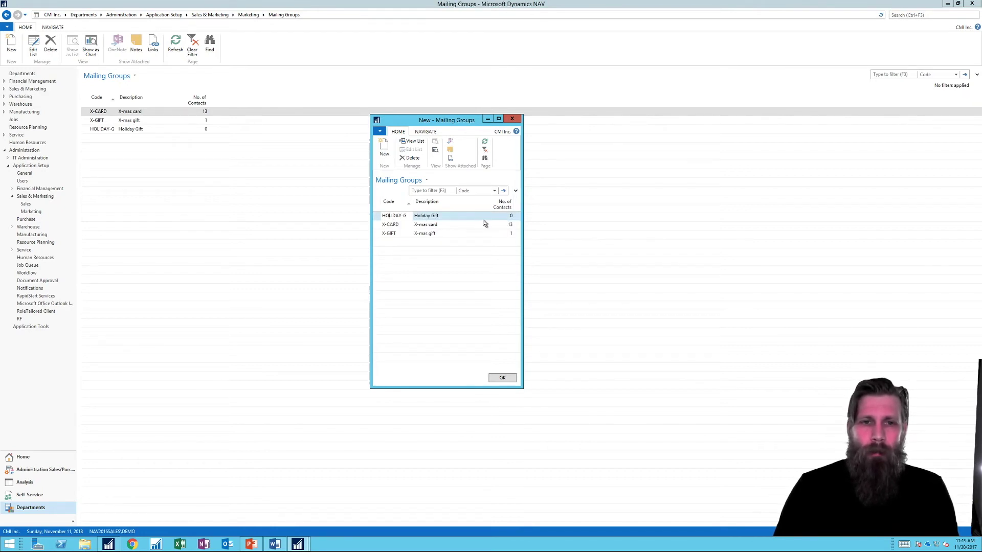
- Widen the New - Mailing Groups window, view its Navigate actions, then close it
{"action": "left_click_drag", "start_coordinate": [522, 238], "coordinate": [585, 231]}
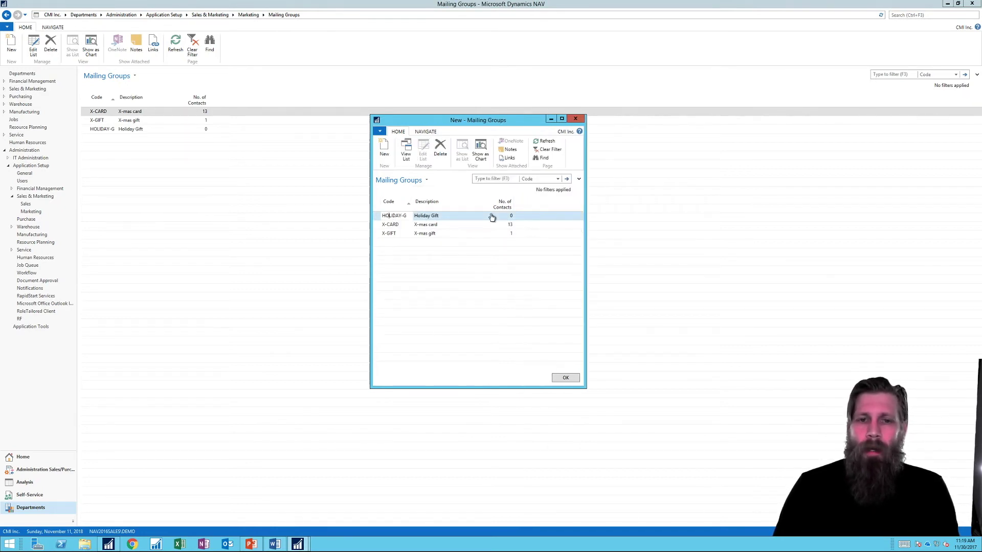
{"action": "left_click", "coordinate": [427, 131]}
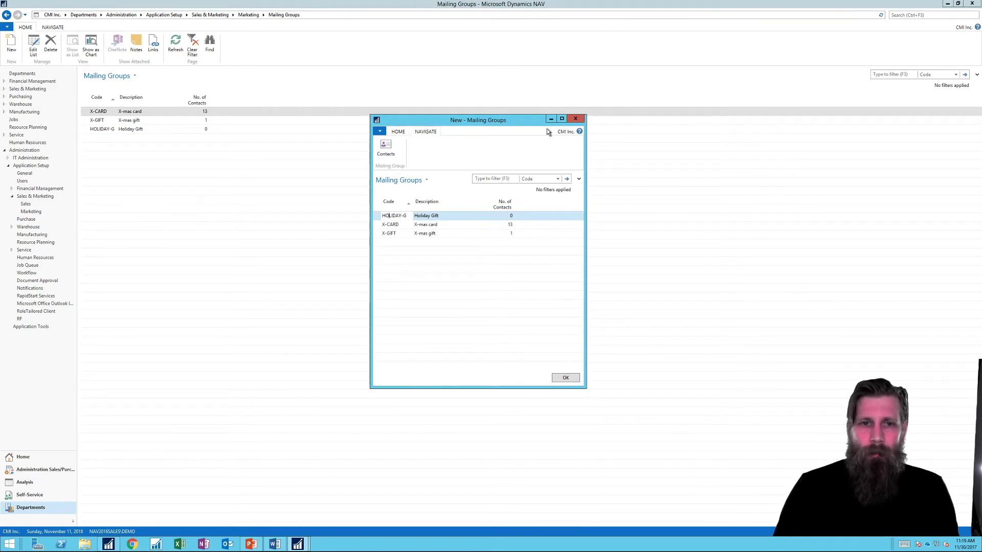
{"action": "left_click", "coordinate": [578, 121]}
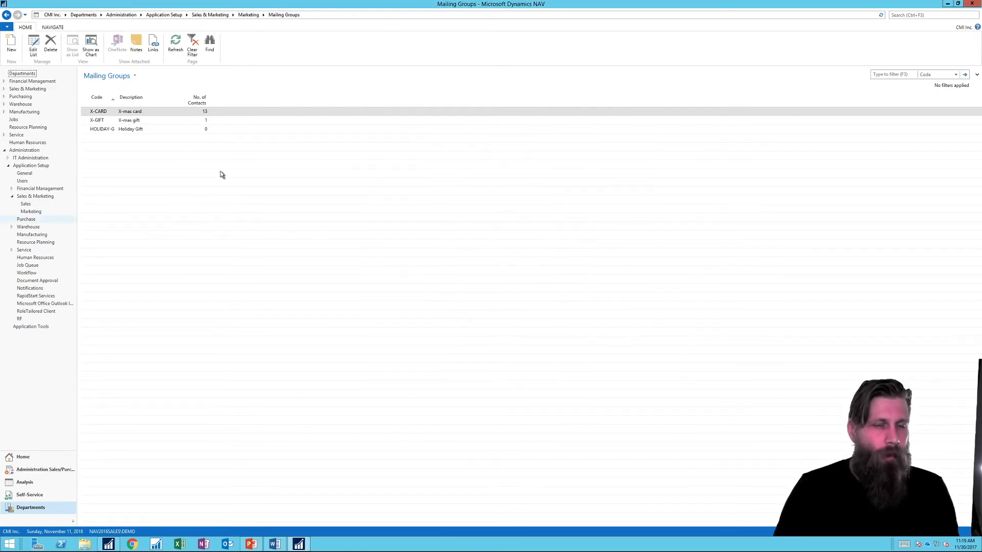
{"action": "left_click", "coordinate": [23, 457]}
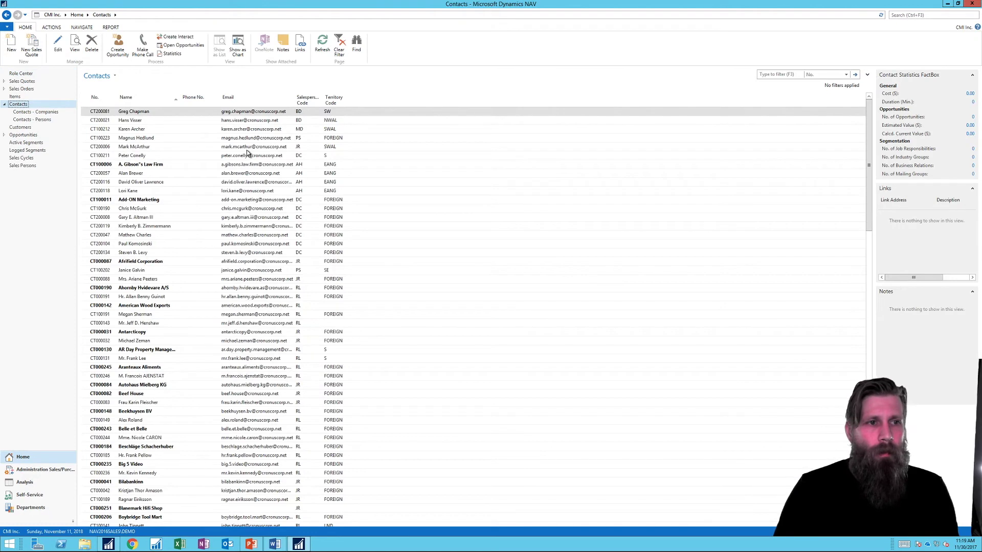
{"action": "scroll", "coordinate": [200, 230], "scroll_direction": "down", "scroll_amount": 1}
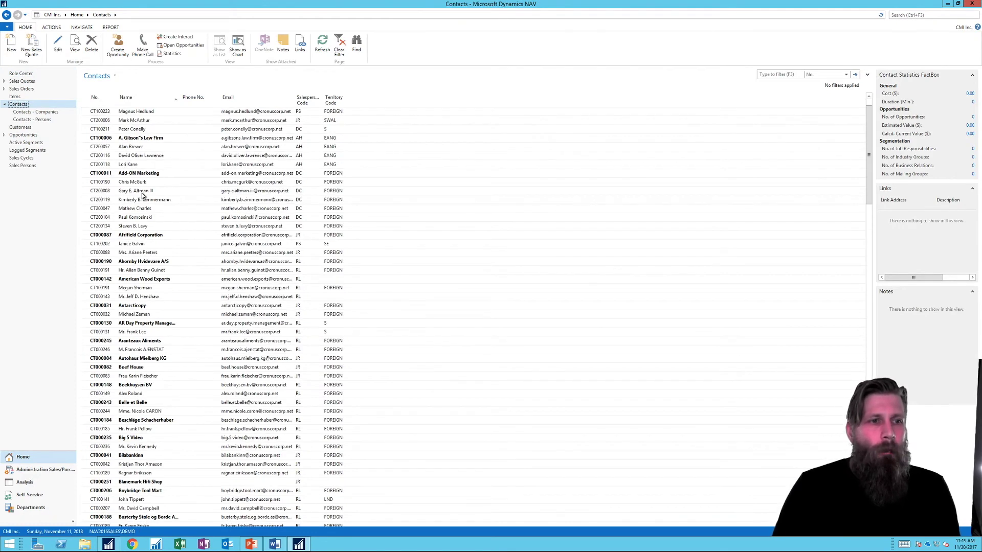
{"action": "left_click", "coordinate": [168, 181]}
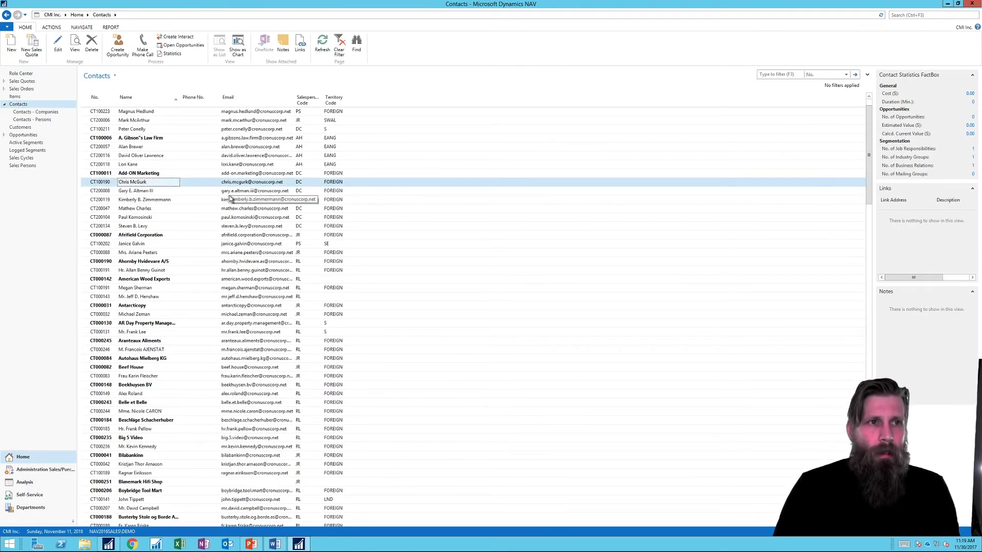
{"action": "left_click", "coordinate": [77, 27]}
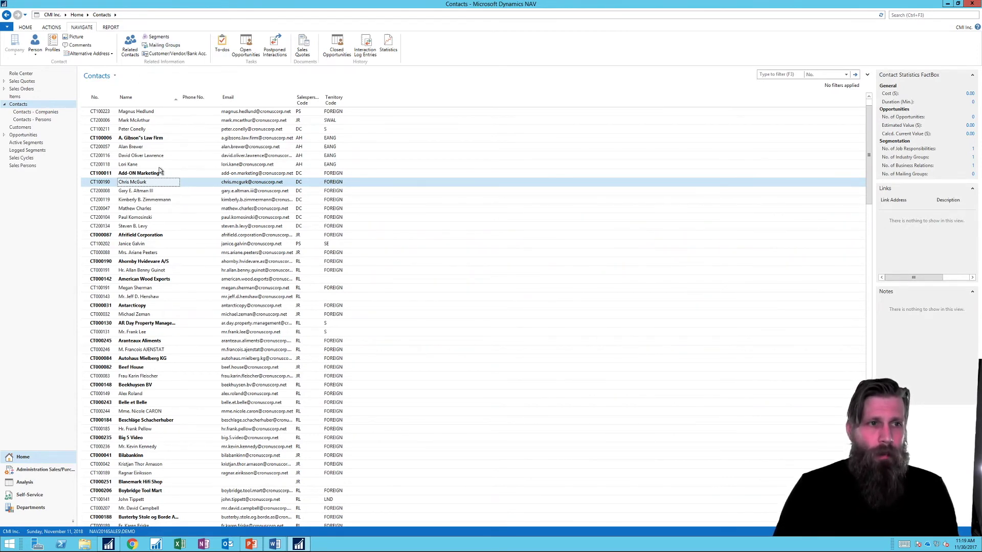
{"action": "left_click", "coordinate": [167, 46]}
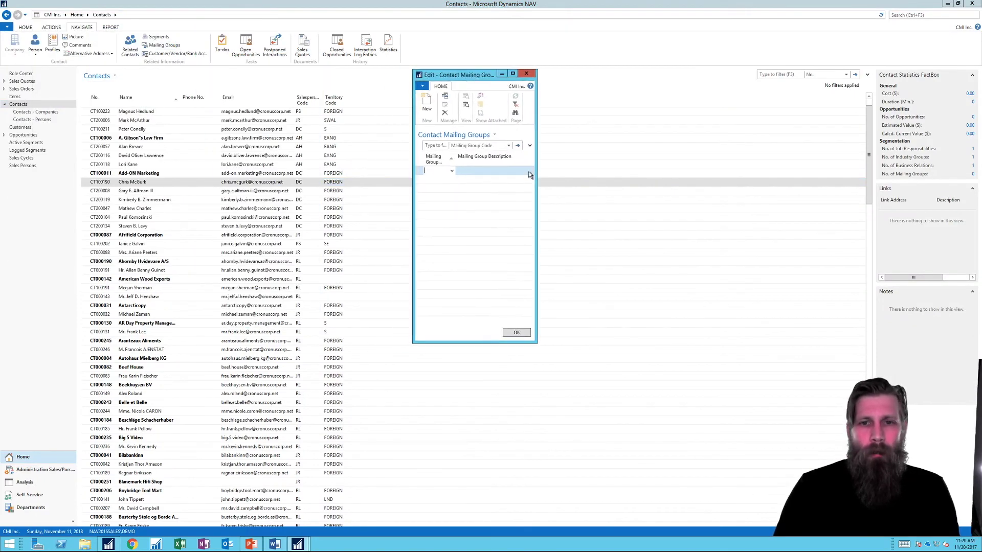
{"action": "left_click_drag", "start_coordinate": [535, 165], "coordinate": [598, 167]}
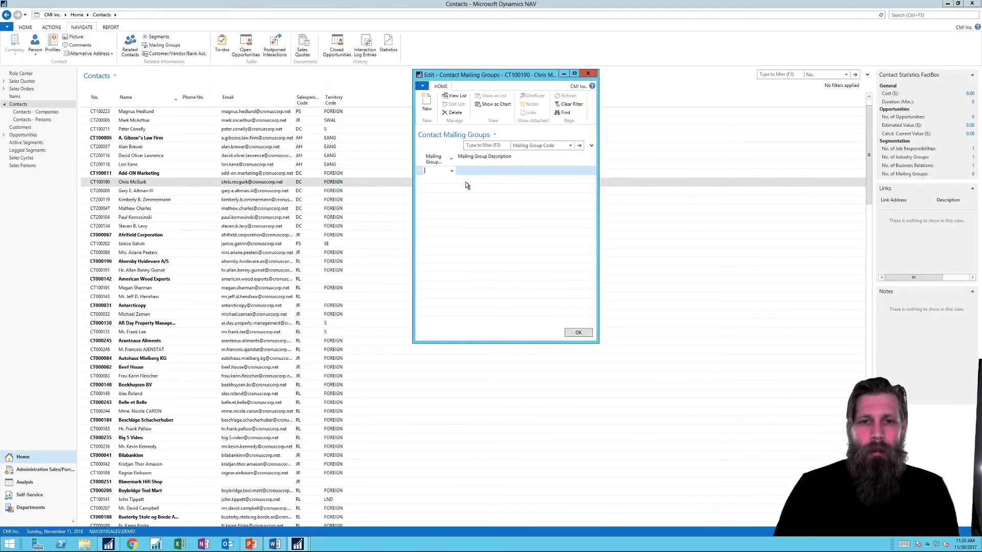
{"action": "left_click", "coordinate": [452, 171]}
{"action": "left_click", "coordinate": [440, 197]}
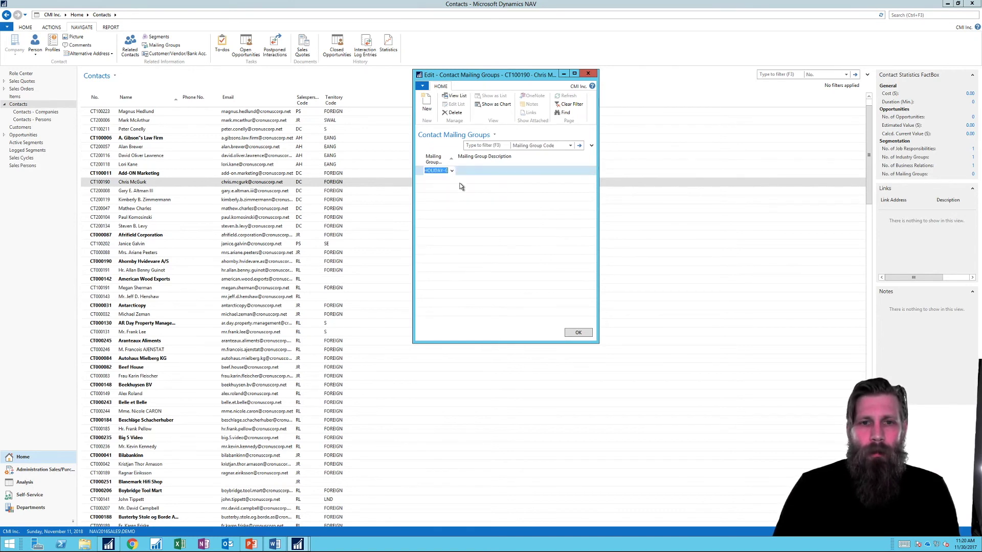
{"action": "left_click", "coordinate": [586, 74]}
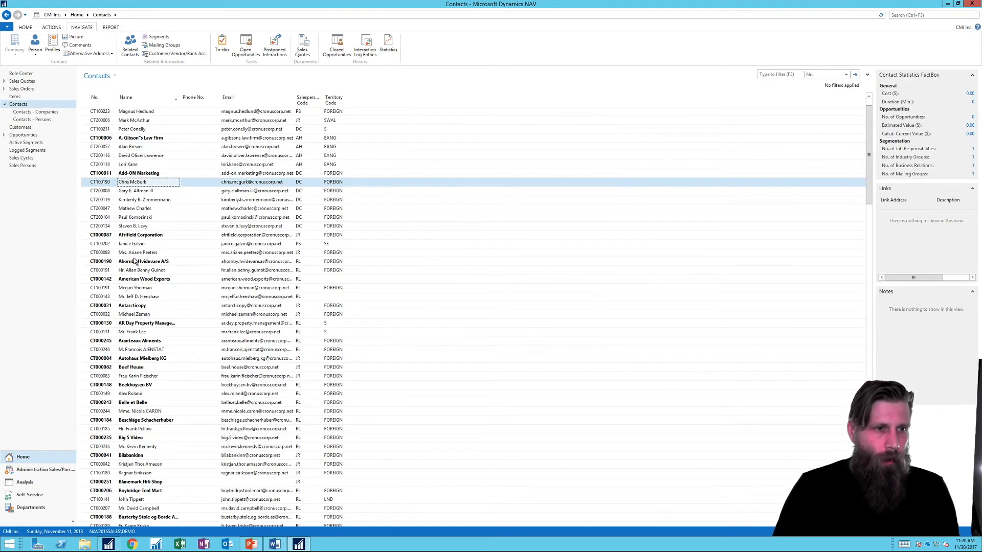
{"action": "left_click", "coordinate": [152, 289]}
{"action": "left_click", "coordinate": [154, 45]}
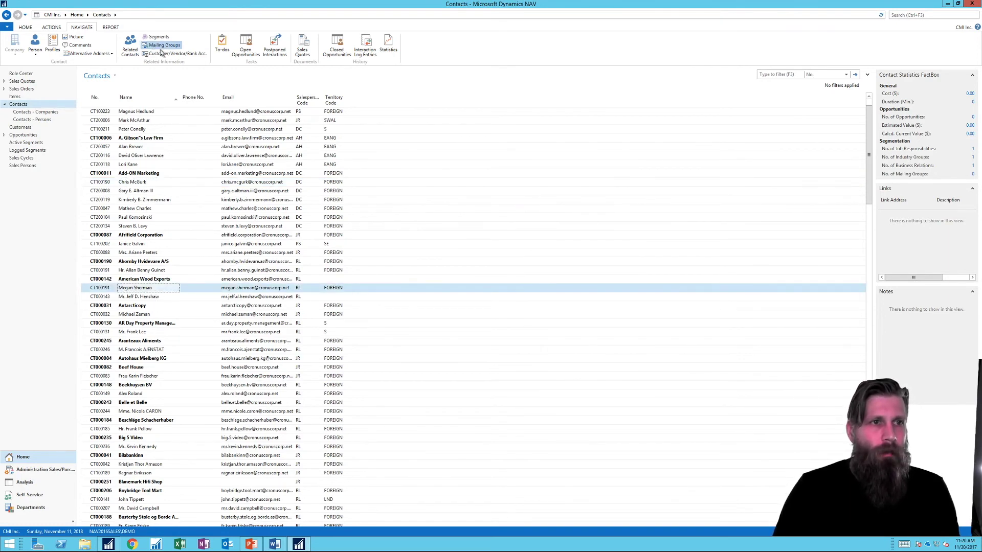
{"action": "left_click", "coordinate": [452, 172]}
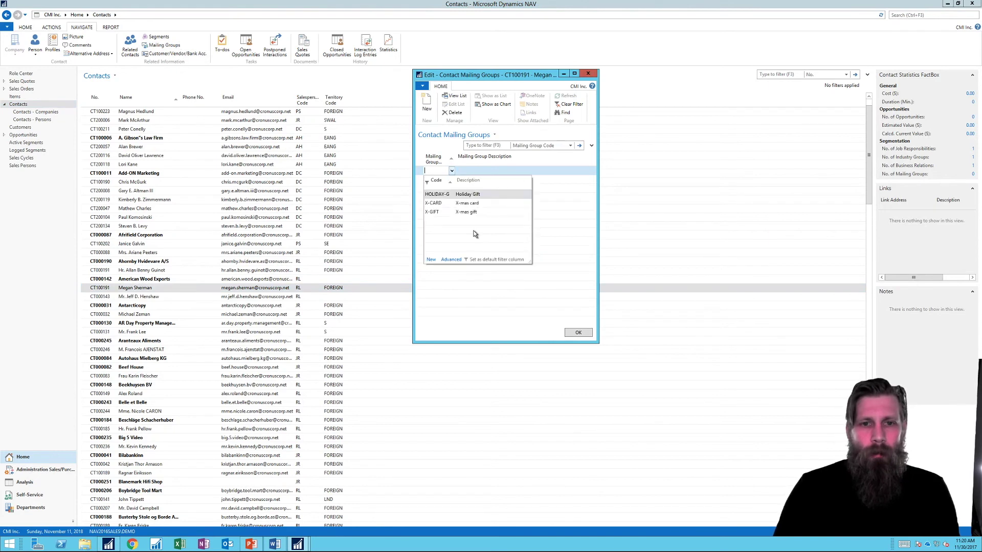
{"action": "left_click", "coordinate": [471, 232]}
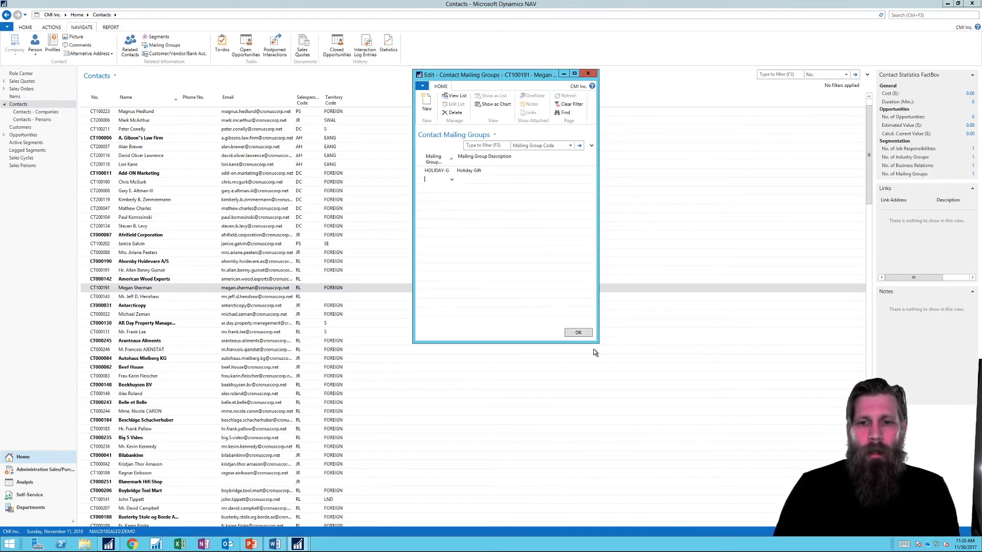
{"action": "left_click", "coordinate": [577, 332]}
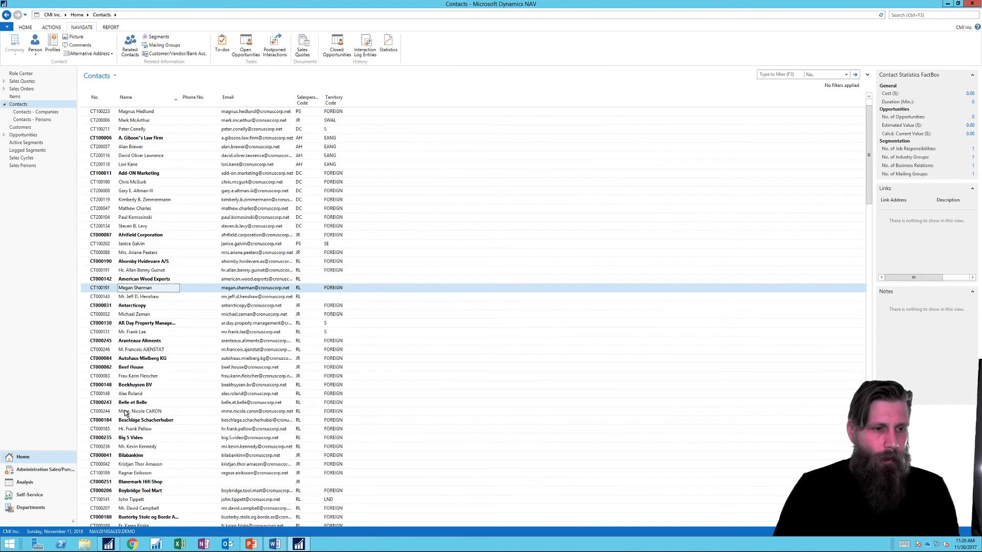
{"action": "left_click", "coordinate": [134, 394]}
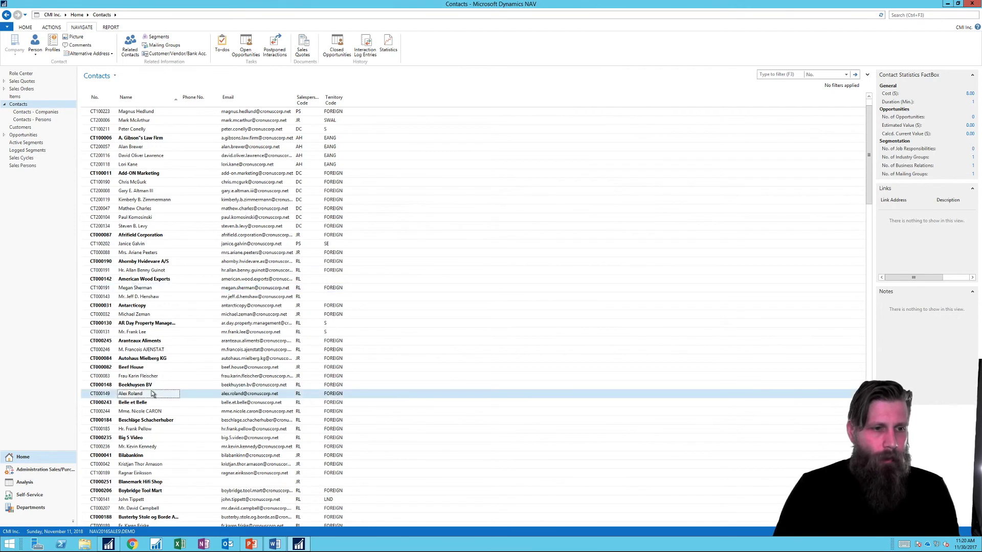
{"action": "left_click", "coordinate": [163, 45]}
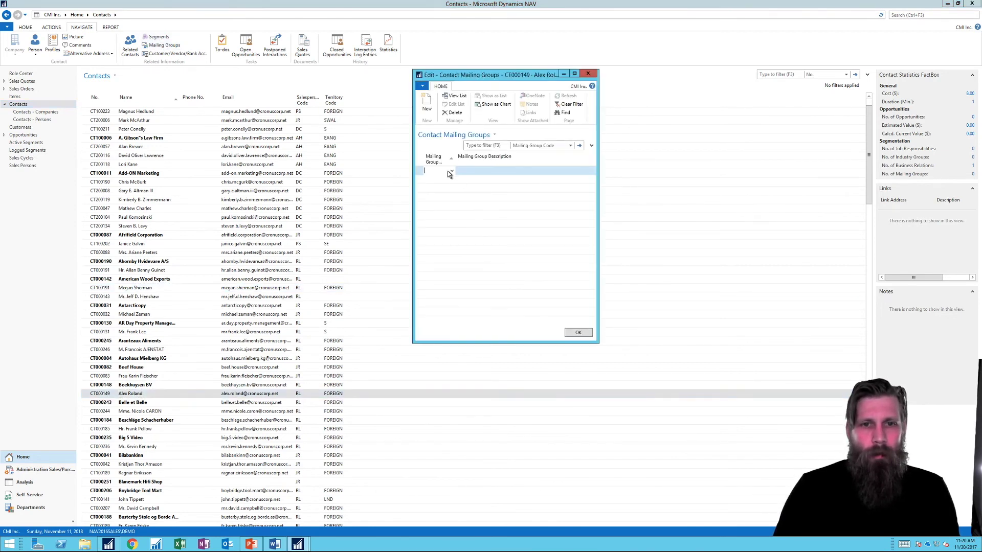
{"action": "left_click", "coordinate": [451, 171]}
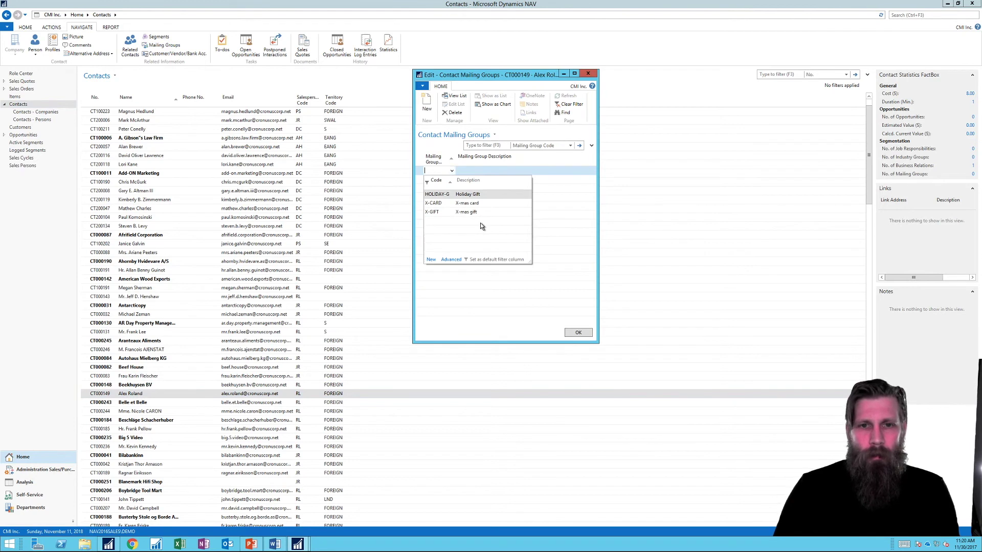
{"action": "key", "text": "Return"}
{"action": "left_click", "coordinate": [576, 334]}
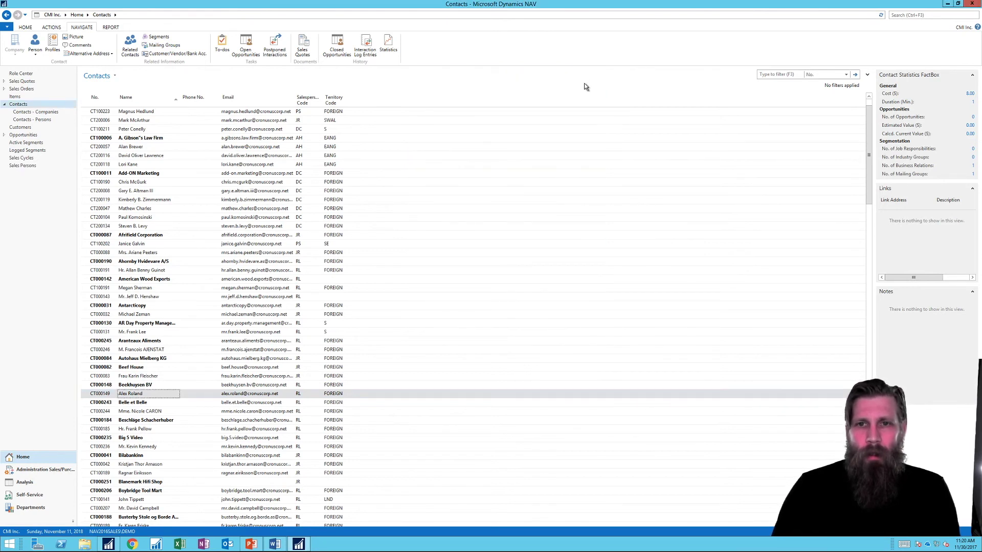
- Start a new search to return to the Mailing Groups page
{"action": "left_click", "coordinate": [911, 15]}
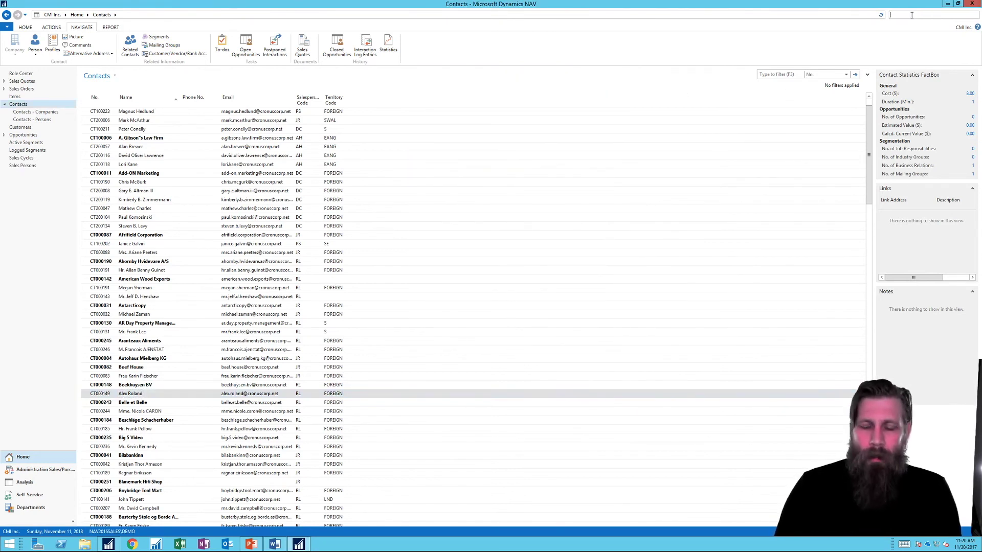
{"action": "type", "text": "mailing"}
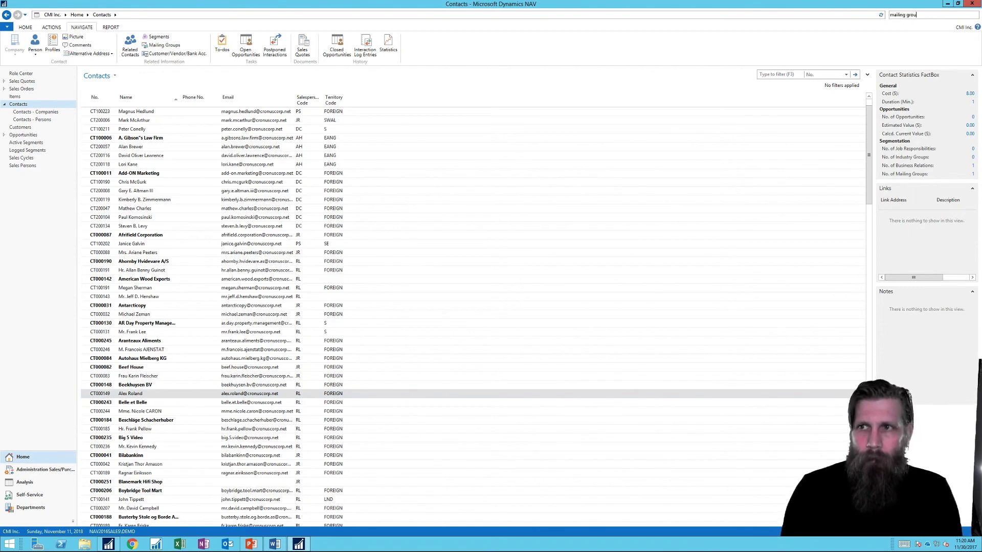
{"action": "type", "text": " grou"}
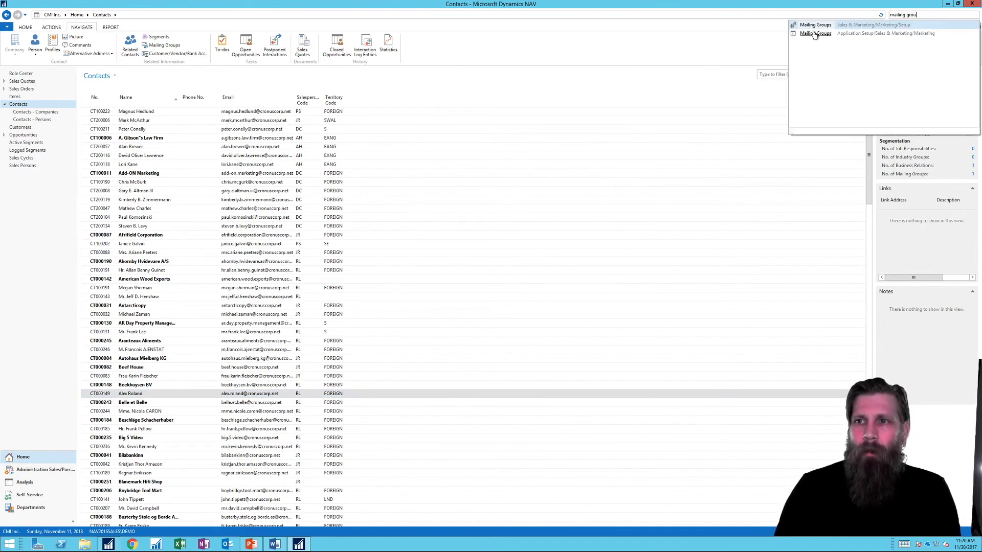
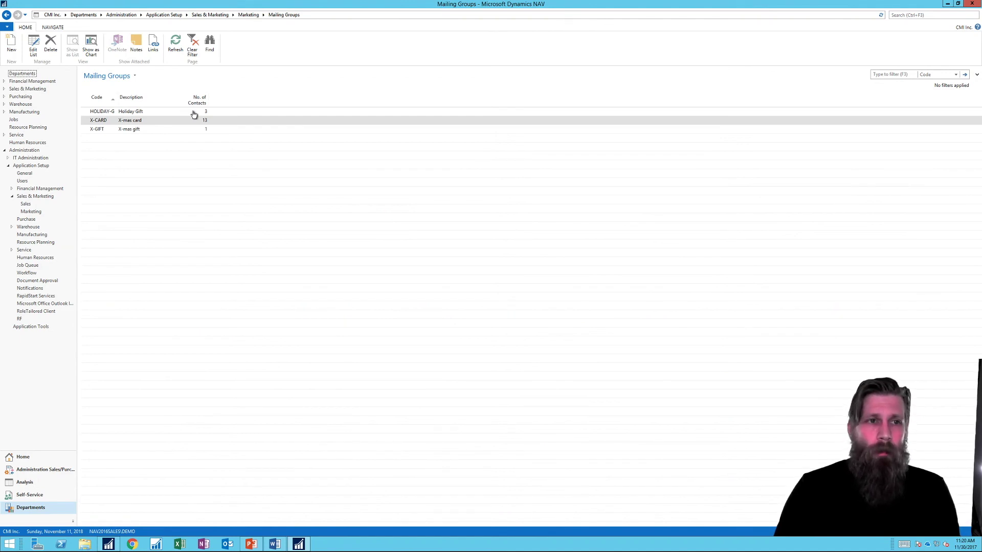
{"action": "left_click", "coordinate": [205, 112]}
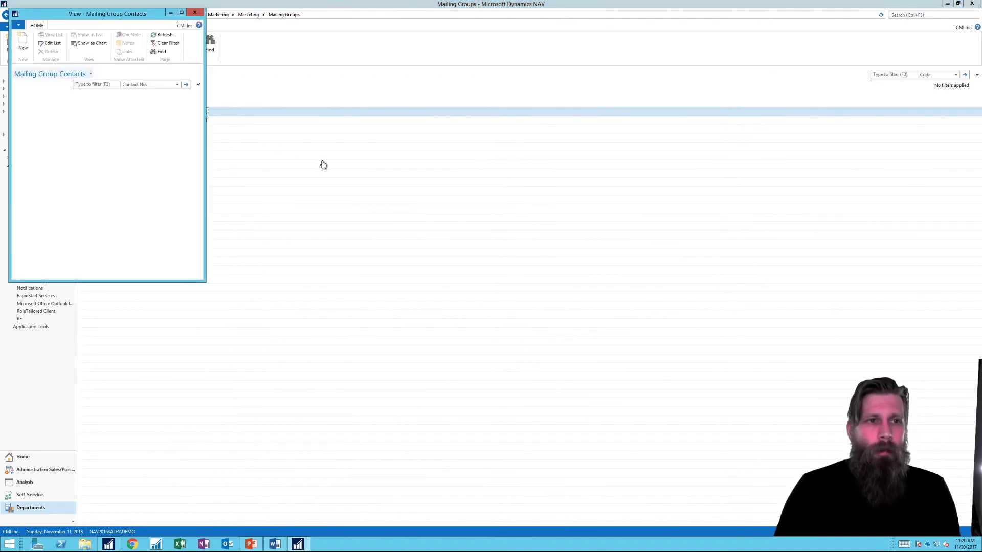
{"action": "mouse_move", "coordinate": [103, 12]}
{"action": "left_mouse_down"}
{"action": "mouse_move", "coordinate": [324, 123]}
{"action": "mouse_move", "coordinate": [425, 140]}
{"action": "left_mouse_up"}
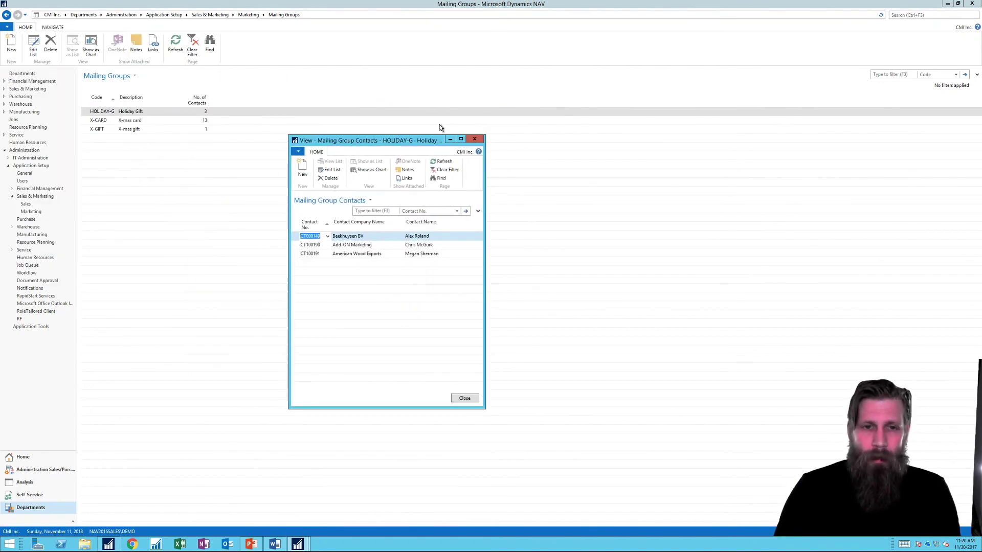